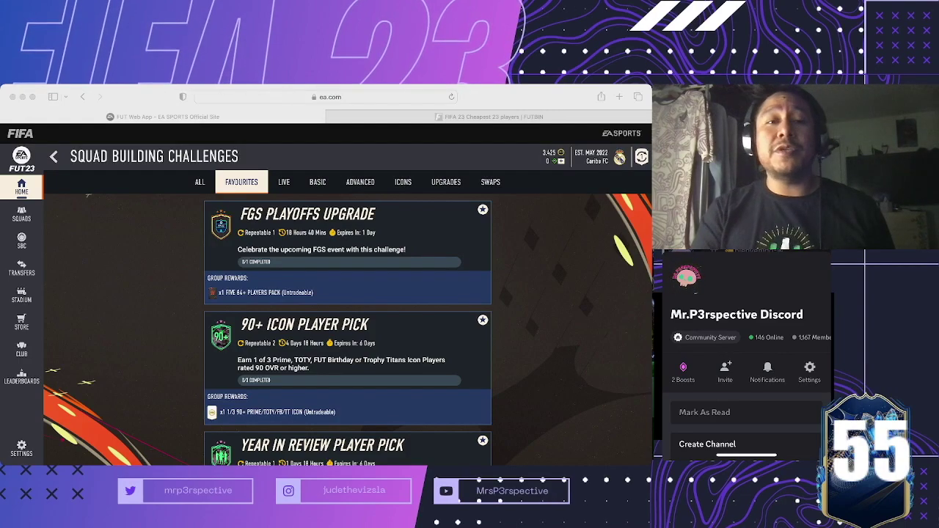
Review the transfer list (51 selling, 36 sold) and return to the Transfers hub.
{"action": "left_click", "coordinate": [380, 376]}
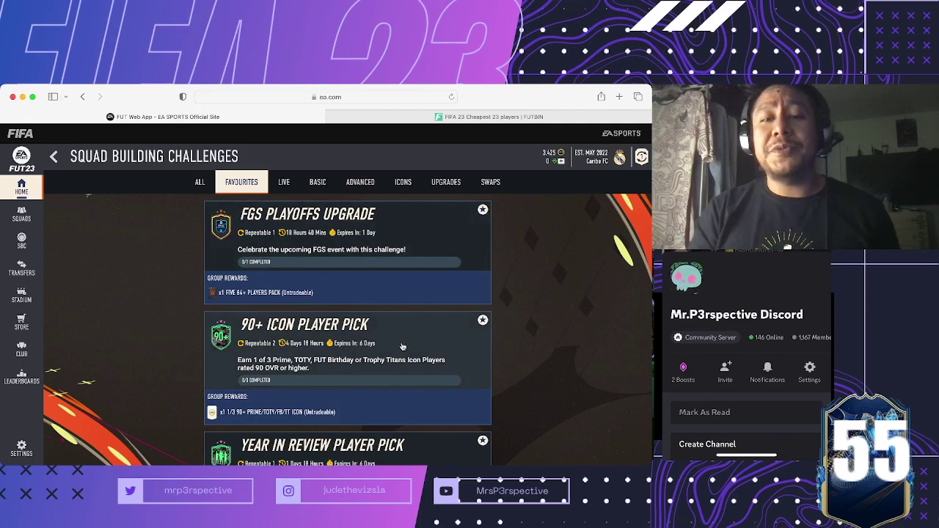
{"action": "scroll", "coordinate": [402, 347], "scroll_direction": "down", "scroll_amount": 1}
{"action": "scroll", "coordinate": [403, 347], "scroll_direction": "down", "scroll_amount": 1}
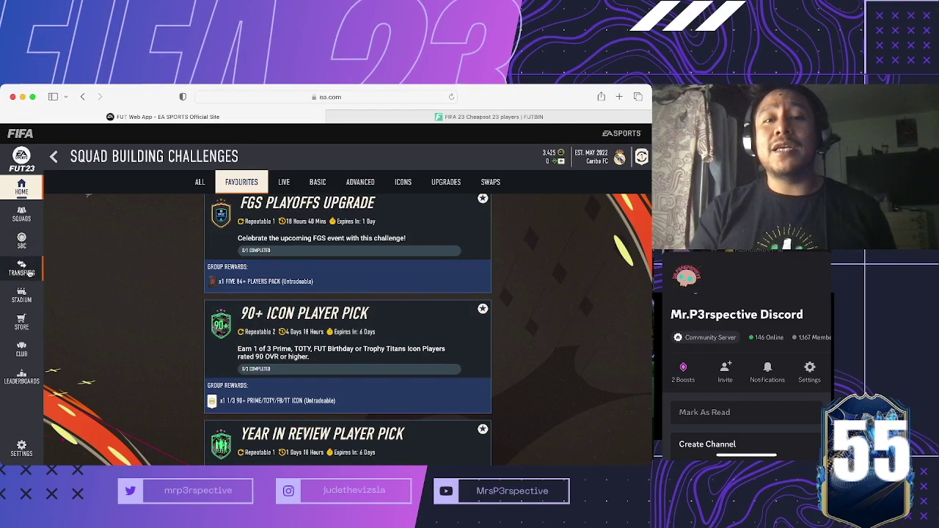
{"action": "left_click", "coordinate": [22, 269]}
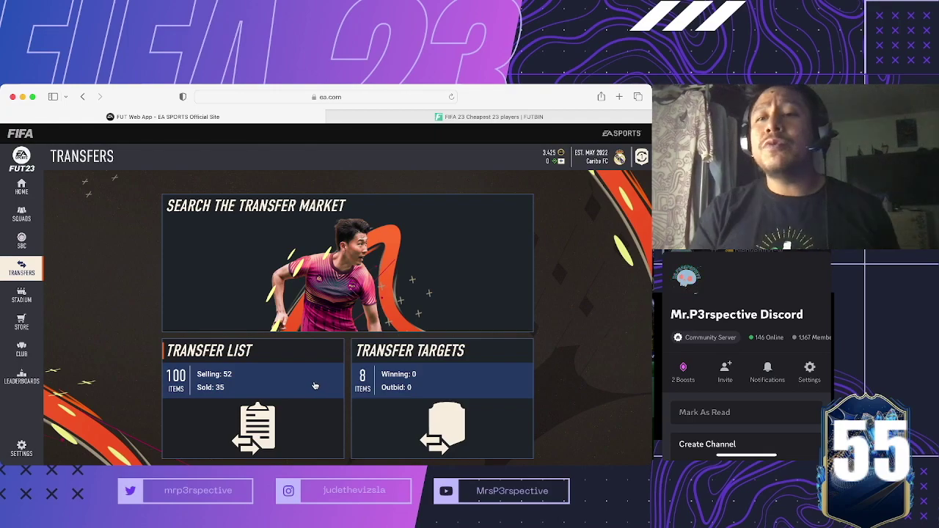
{"action": "left_click", "coordinate": [328, 416]}
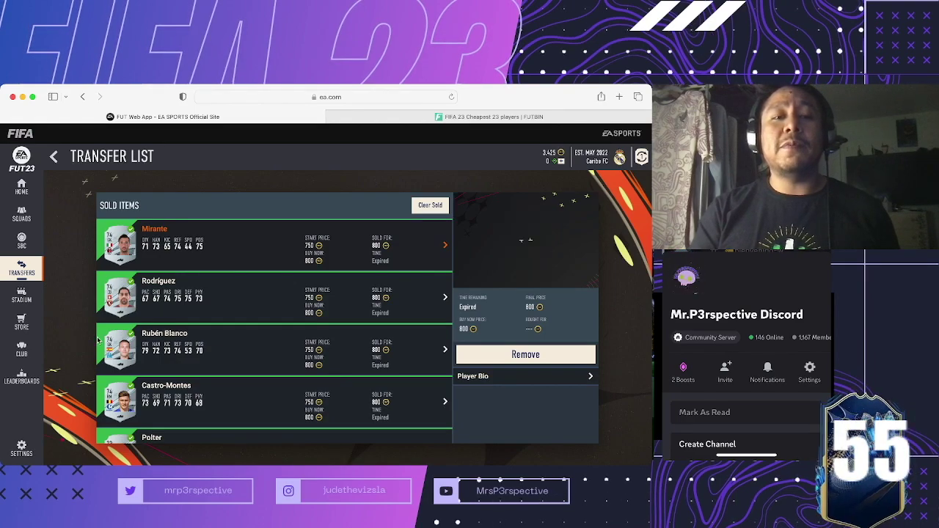
{"action": "scroll", "coordinate": [221, 376], "scroll_direction": "down", "scroll_amount": 5}
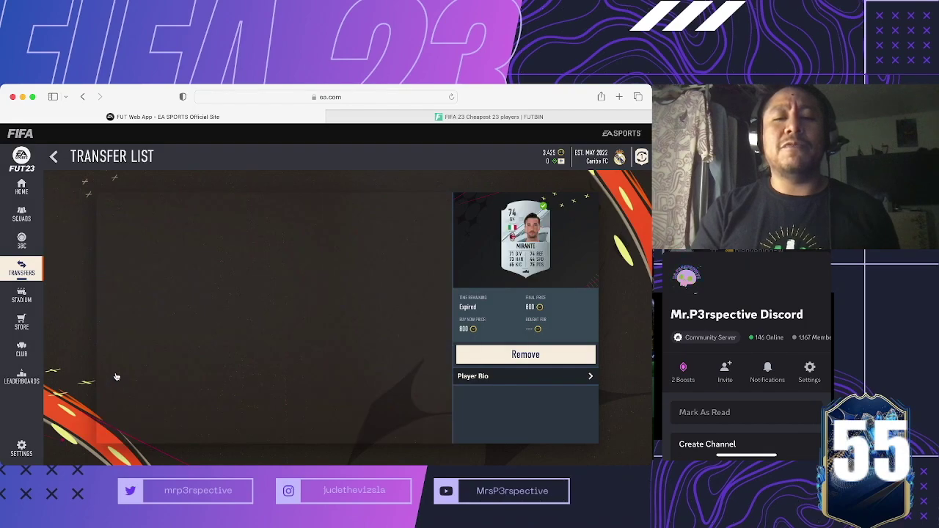
{"action": "scroll", "coordinate": [116, 377], "scroll_direction": "down", "scroll_amount": 3}
{"action": "scroll", "coordinate": [116, 376], "scroll_direction": "down", "scroll_amount": 2}
{"action": "scroll", "coordinate": [116, 376], "scroll_direction": "down", "scroll_amount": 3}
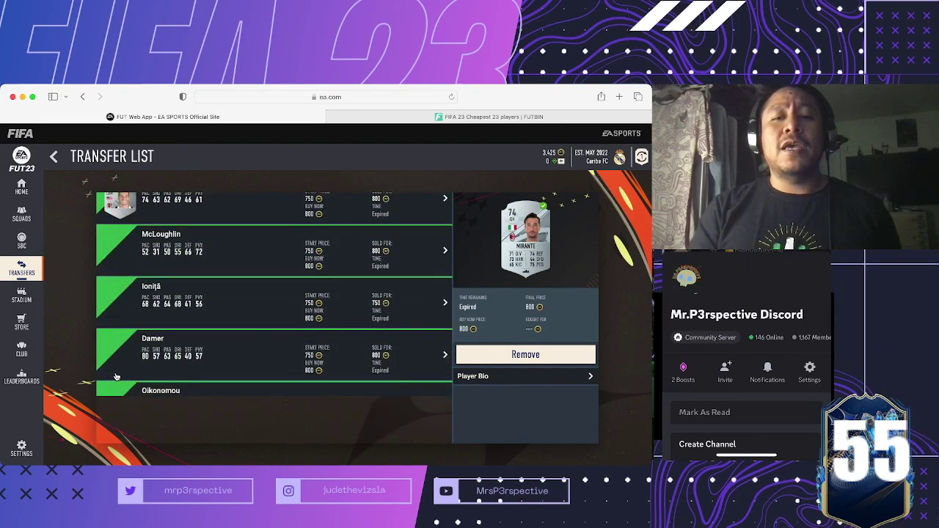
{"action": "scroll", "coordinate": [116, 377], "scroll_direction": "down", "scroll_amount": 2}
{"action": "scroll", "coordinate": [116, 377], "scroll_direction": "down", "scroll_amount": 1}
{"action": "scroll", "coordinate": [116, 376], "scroll_direction": "down", "scroll_amount": 3}
{"action": "scroll", "coordinate": [116, 377], "scroll_direction": "down", "scroll_amount": 2}
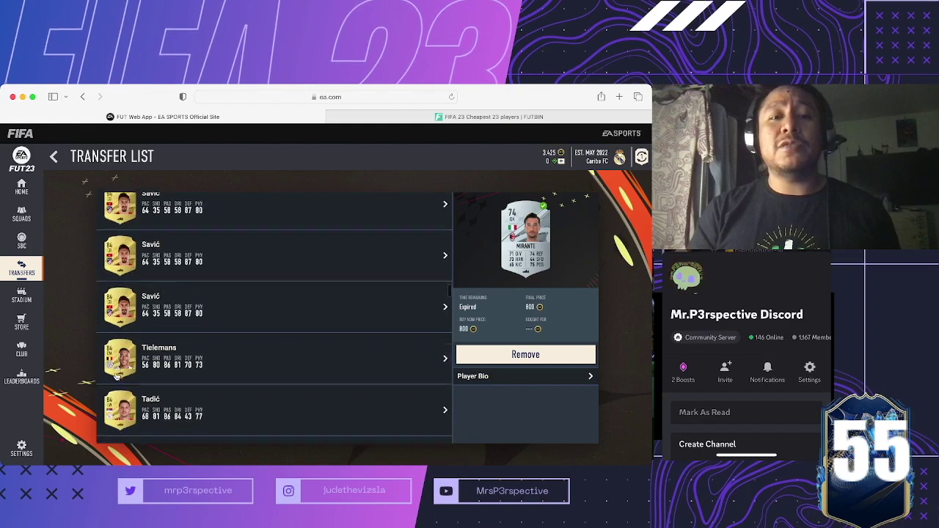
{"action": "scroll", "coordinate": [116, 376], "scroll_direction": "down", "scroll_amount": 2}
{"action": "scroll", "coordinate": [116, 376], "scroll_direction": "down", "scroll_amount": 2}
{"action": "scroll", "coordinate": [116, 377], "scroll_direction": "down", "scroll_amount": 1}
{"action": "scroll", "coordinate": [115, 377], "scroll_direction": "down", "scroll_amount": 1}
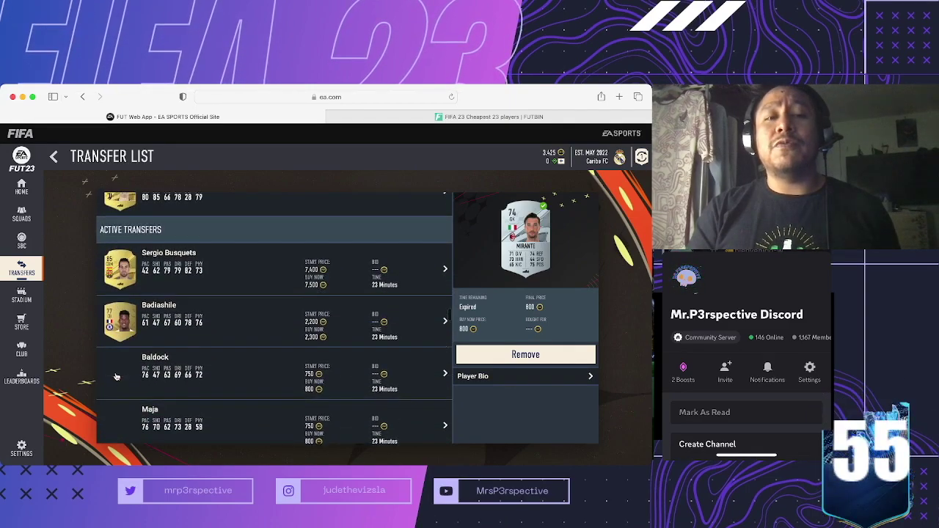
{"action": "scroll", "coordinate": [116, 377], "scroll_direction": "down", "scroll_amount": 2}
{"action": "scroll", "coordinate": [116, 376], "scroll_direction": "down", "scroll_amount": 1}
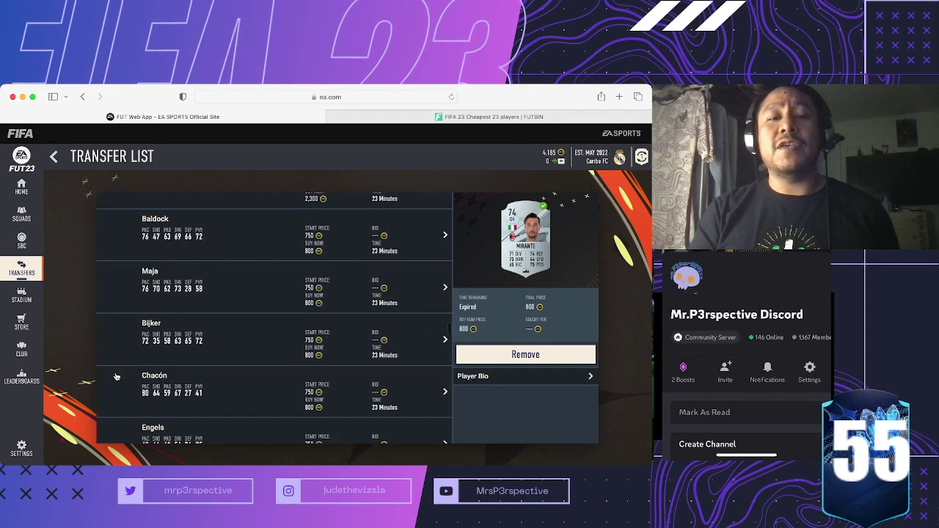
{"action": "scroll", "coordinate": [116, 376], "scroll_direction": "down", "scroll_amount": 2}
{"action": "scroll", "coordinate": [116, 376], "scroll_direction": "down", "scroll_amount": 2}
{"action": "scroll", "coordinate": [116, 377], "scroll_direction": "down", "scroll_amount": 1}
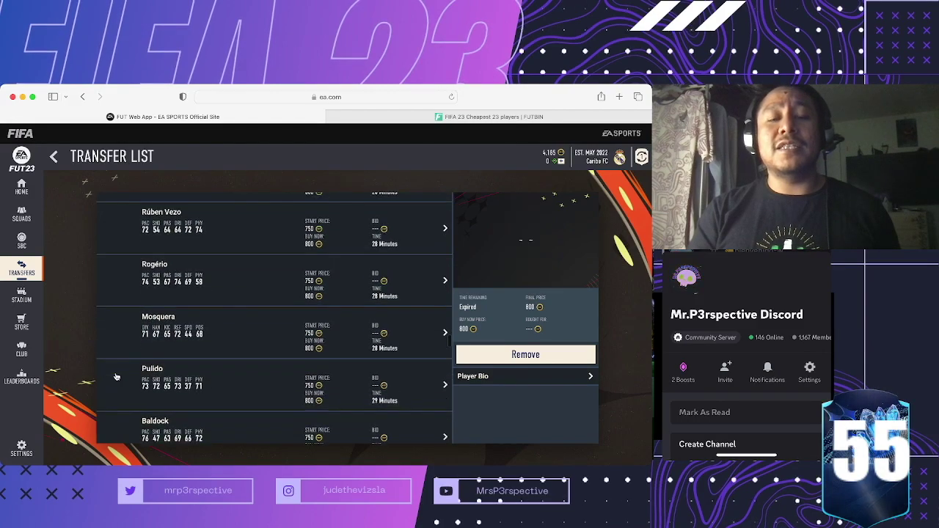
{"action": "scroll", "coordinate": [116, 377], "scroll_direction": "down", "scroll_amount": 2}
{"action": "scroll", "coordinate": [116, 377], "scroll_direction": "down", "scroll_amount": 1}
{"action": "scroll", "coordinate": [116, 376], "scroll_direction": "down", "scroll_amount": 1}
{"action": "scroll", "coordinate": [116, 377], "scroll_direction": "down", "scroll_amount": 2}
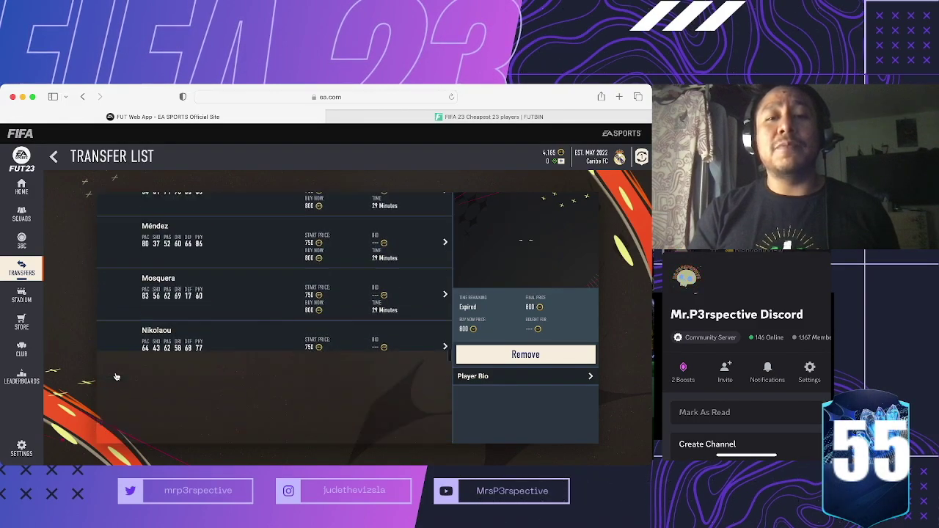
{"action": "scroll", "coordinate": [116, 377], "scroll_direction": "down", "scroll_amount": 2}
{"action": "scroll", "coordinate": [116, 376], "scroll_direction": "down", "scroll_amount": 1}
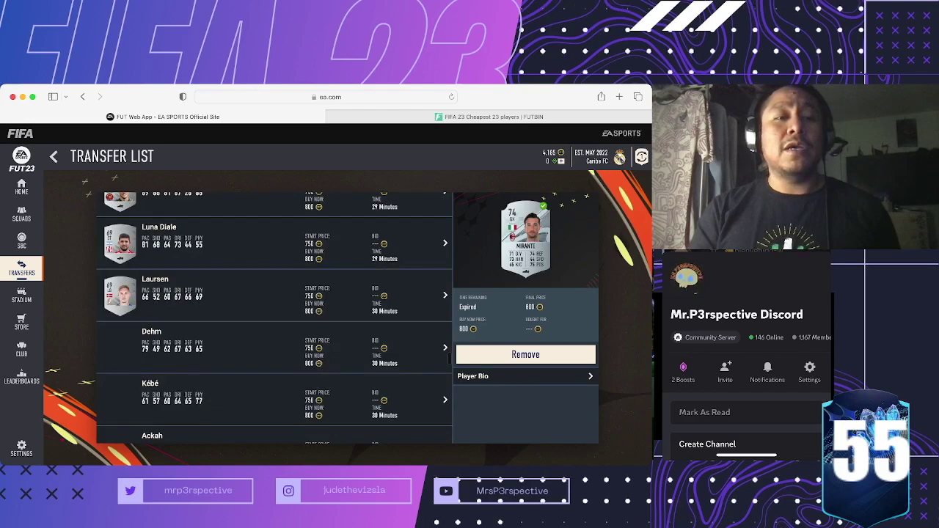
{"action": "scroll", "coordinate": [74, 309], "scroll_direction": "down", "scroll_amount": 1}
{"action": "scroll", "coordinate": [66, 307], "scroll_direction": "down", "scroll_amount": 2}
{"action": "scroll", "coordinate": [44, 300], "scroll_direction": "down", "scroll_amount": 2}
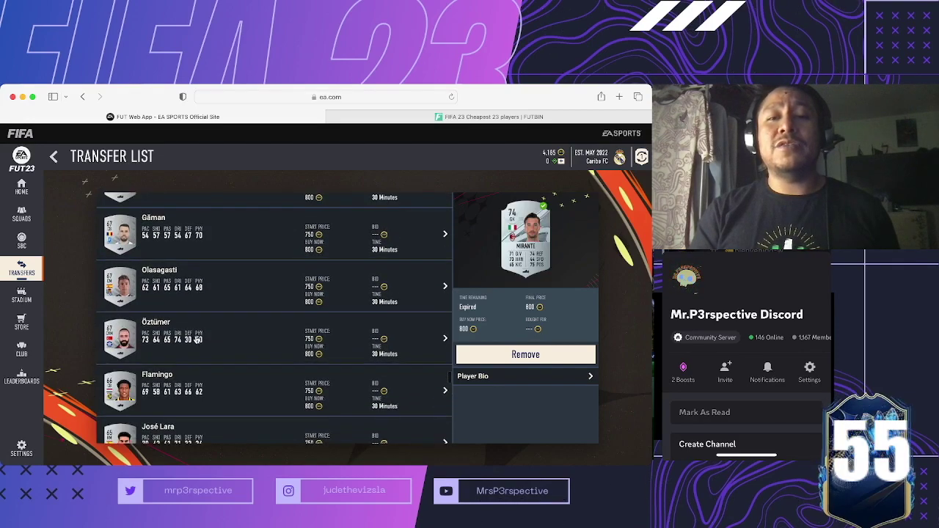
{"action": "left_click", "coordinate": [32, 284]}
{"action": "scroll", "coordinate": [188, 417], "scroll_direction": "down", "scroll_amount": 1}
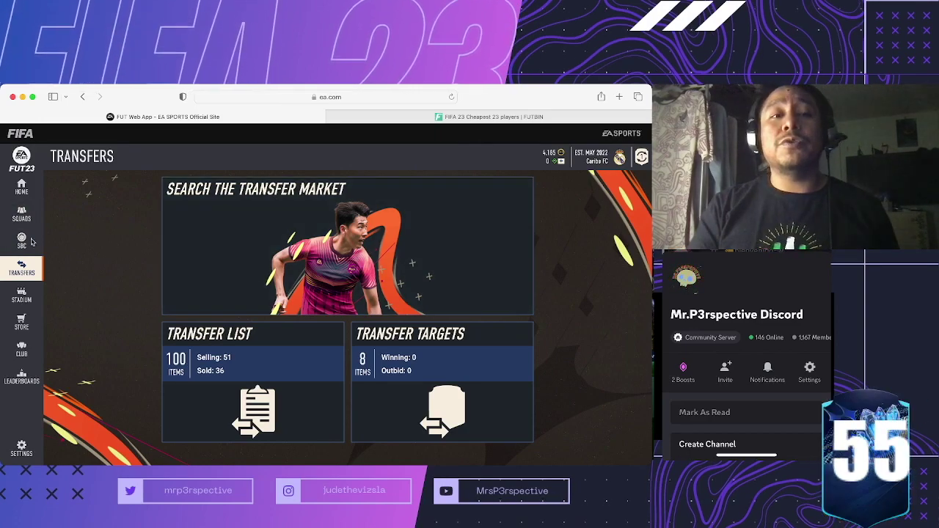
Check the SBC list, then switch to FUTBIN's cheapest 84, 85 and 86 rated players.
{"action": "left_click", "coordinate": [13, 252]}
{"action": "scroll", "coordinate": [315, 166], "scroll_direction": "down", "scroll_amount": 2}
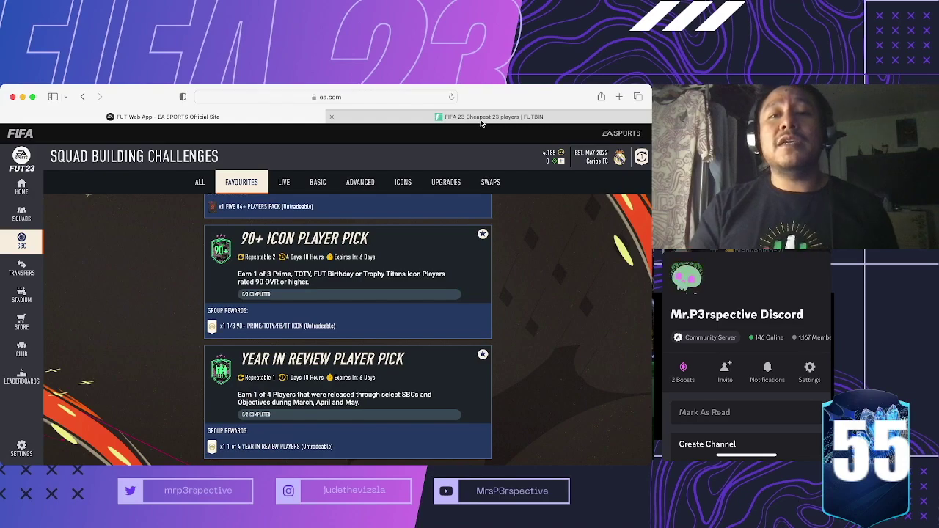
{"action": "left_click", "coordinate": [478, 118]}
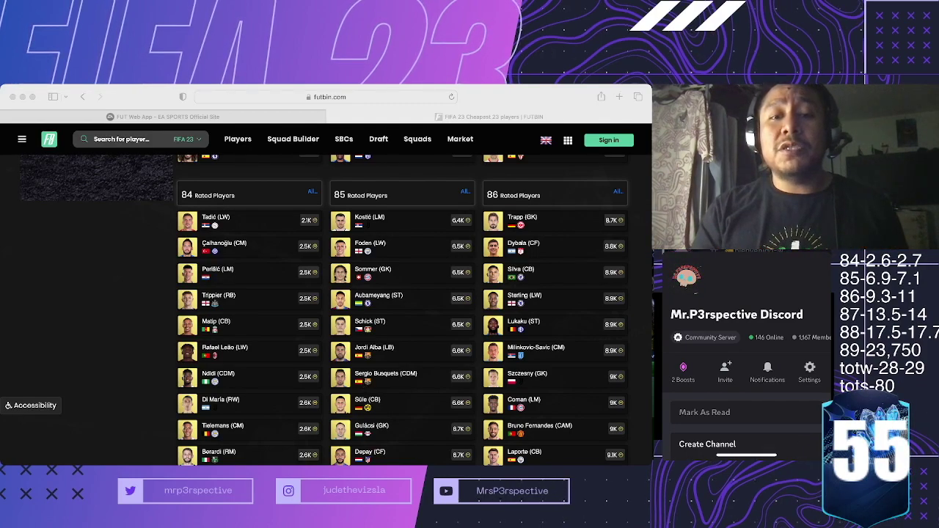
Scroll the cheapest 84–86 rated prices until the 87, 88 and 89 lists appear.
{"action": "key", "text": "super+Tab"}
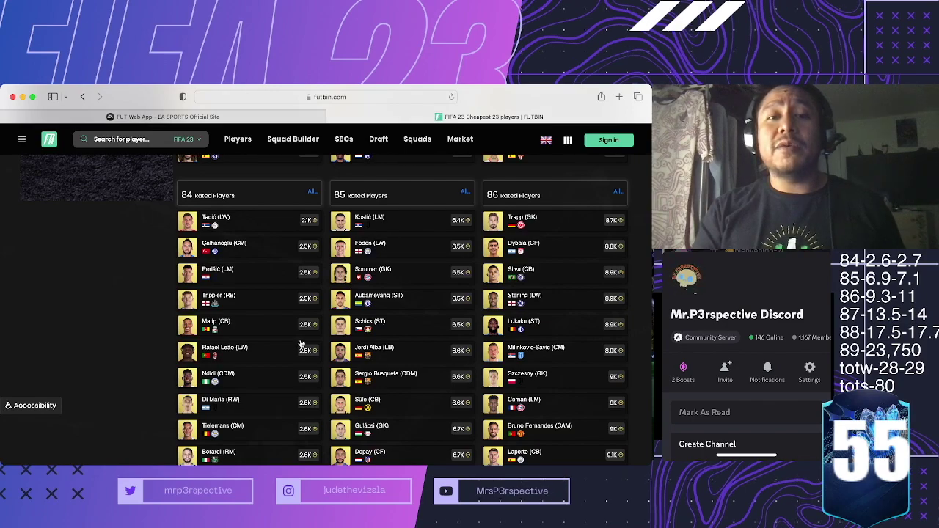
{"action": "scroll", "coordinate": [300, 343], "scroll_direction": "down", "scroll_amount": 1}
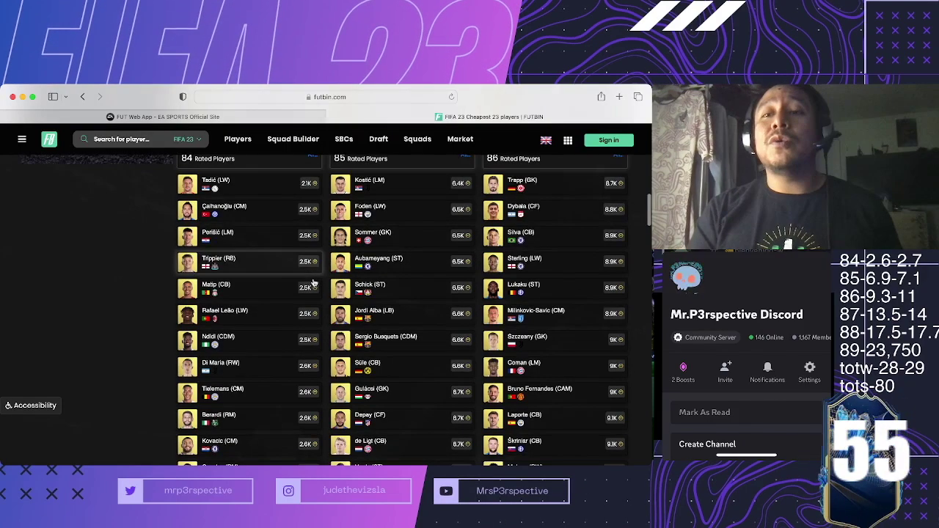
{"action": "scroll", "coordinate": [314, 281], "scroll_direction": "up", "scroll_amount": 1}
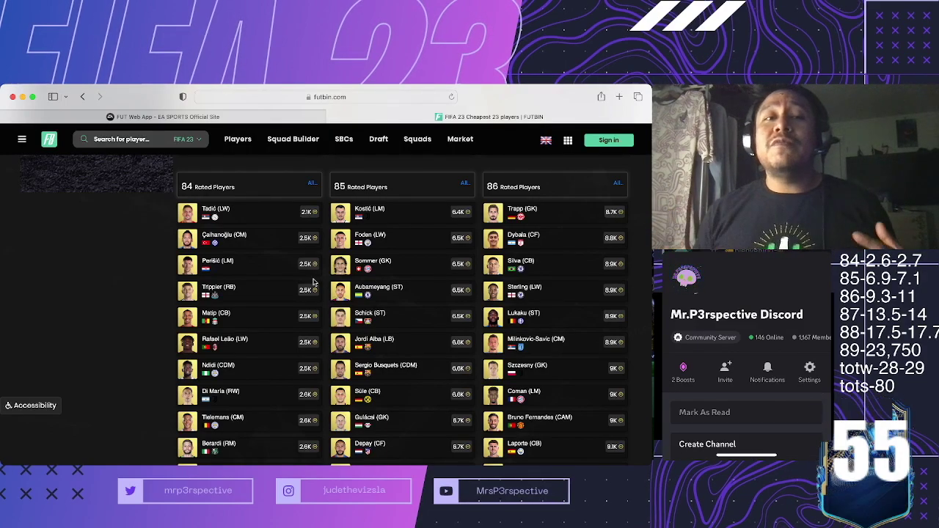
{"action": "scroll", "coordinate": [397, 254], "scroll_direction": "up", "scroll_amount": 5}
{"action": "scroll", "coordinate": [399, 265], "scroll_direction": "up", "scroll_amount": 5}
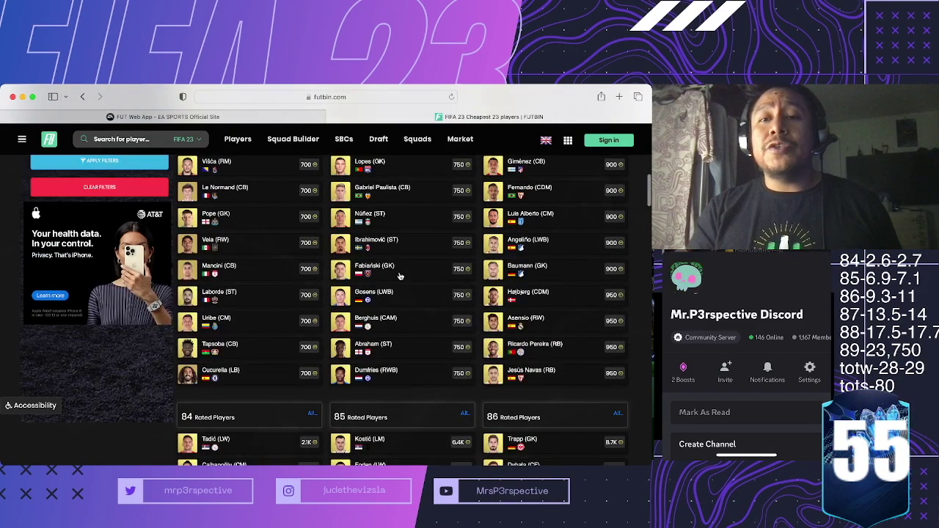
{"action": "scroll", "coordinate": [400, 276], "scroll_direction": "up", "scroll_amount": 1}
{"action": "scroll", "coordinate": [400, 276], "scroll_direction": "up", "scroll_amount": 1}
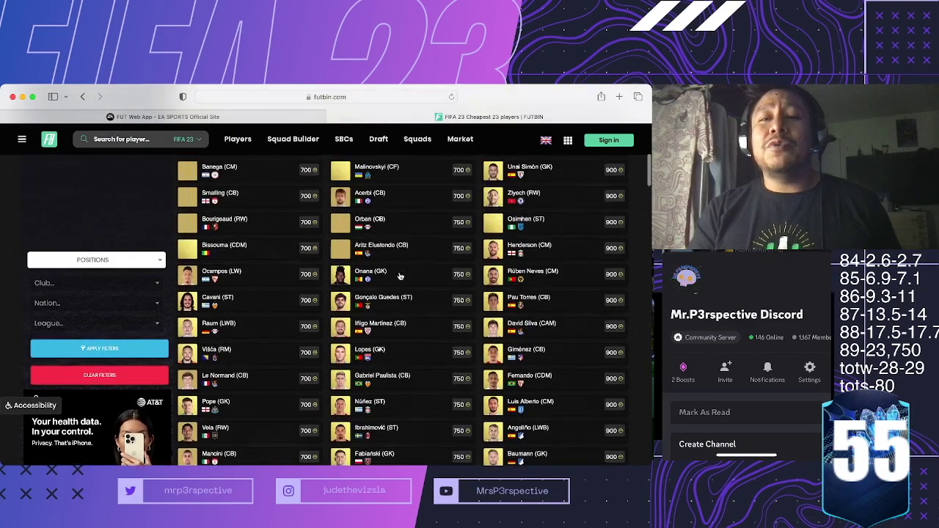
{"action": "scroll", "coordinate": [400, 276], "scroll_direction": "down", "scroll_amount": 3}
{"action": "scroll", "coordinate": [400, 276], "scroll_direction": "down", "scroll_amount": 2}
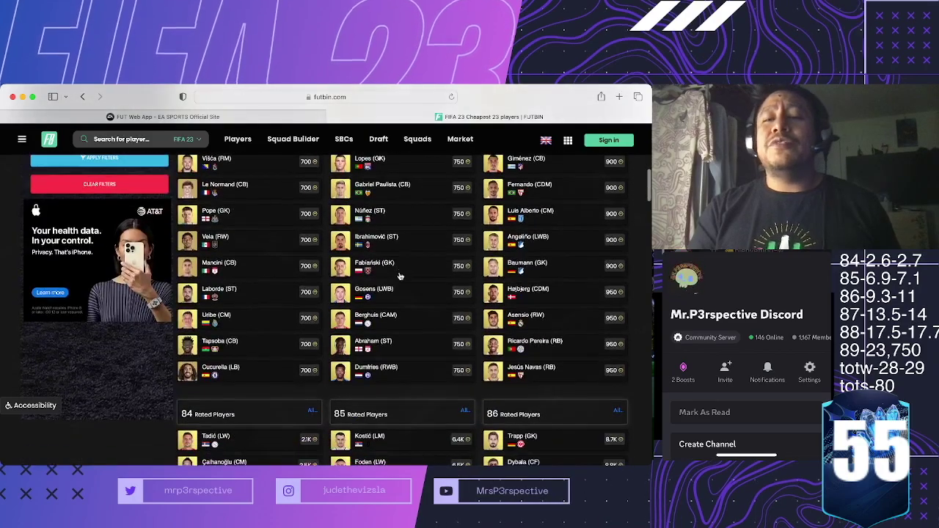
{"action": "scroll", "coordinate": [400, 276], "scroll_direction": "down", "scroll_amount": 1}
{"action": "scroll", "coordinate": [400, 275], "scroll_direction": "down", "scroll_amount": 2}
{"action": "scroll", "coordinate": [400, 276], "scroll_direction": "down", "scroll_amount": 1}
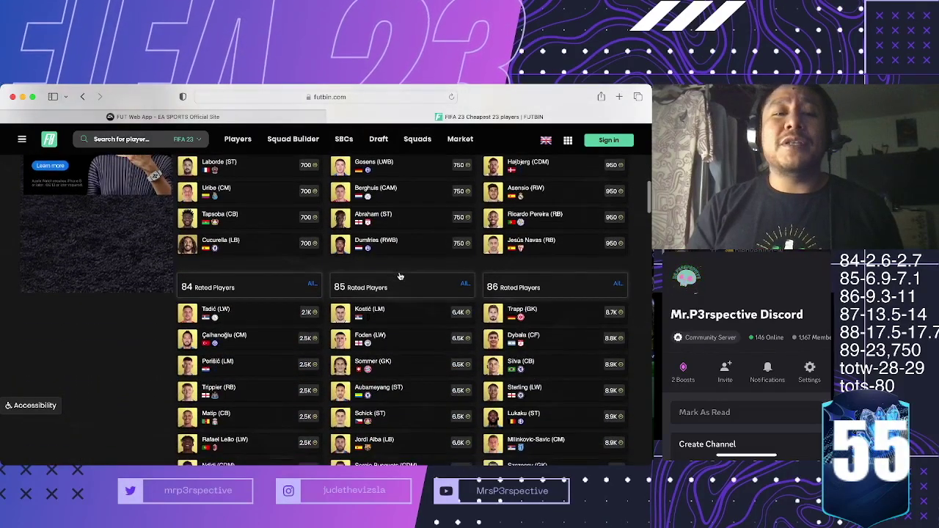
{"action": "scroll", "coordinate": [400, 276], "scroll_direction": "down", "scroll_amount": 1}
{"action": "scroll", "coordinate": [400, 276], "scroll_direction": "down", "scroll_amount": 1}
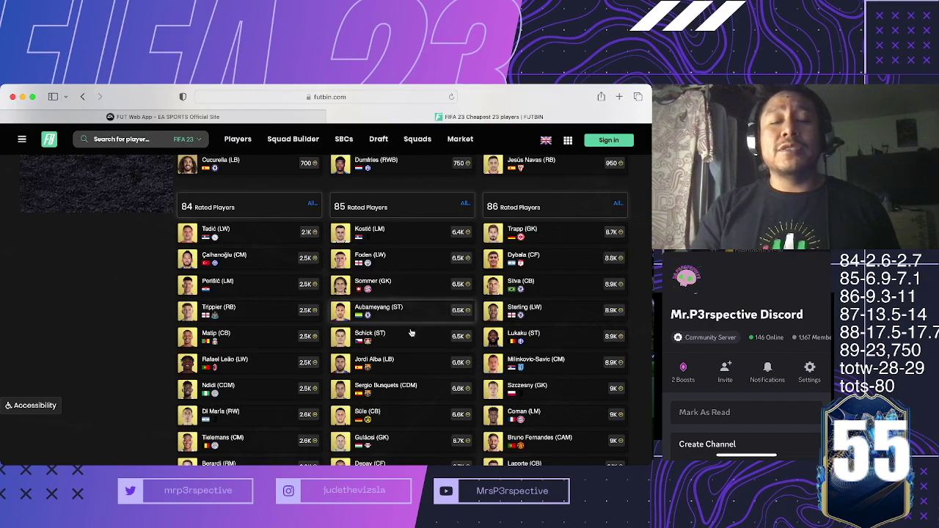
{"action": "scroll", "coordinate": [411, 333], "scroll_direction": "down", "scroll_amount": 1}
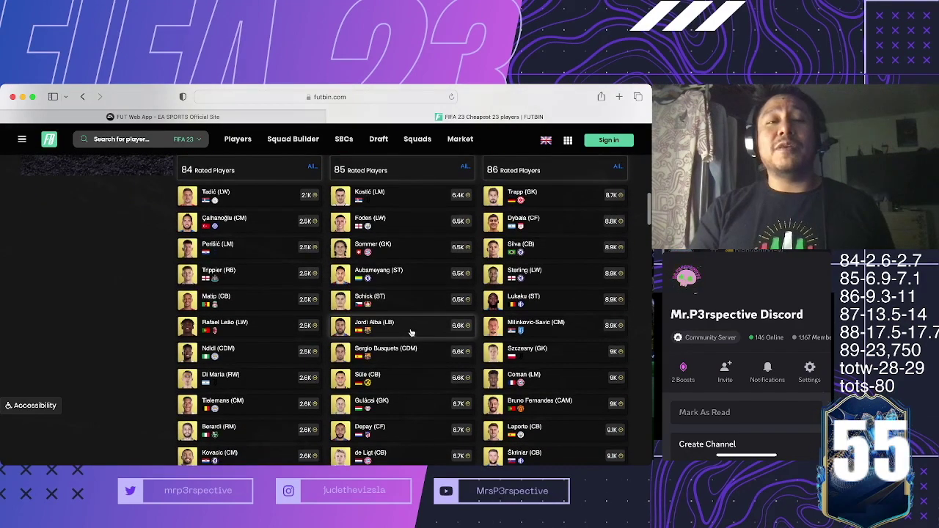
{"action": "scroll", "coordinate": [412, 333], "scroll_direction": "down", "scroll_amount": 1}
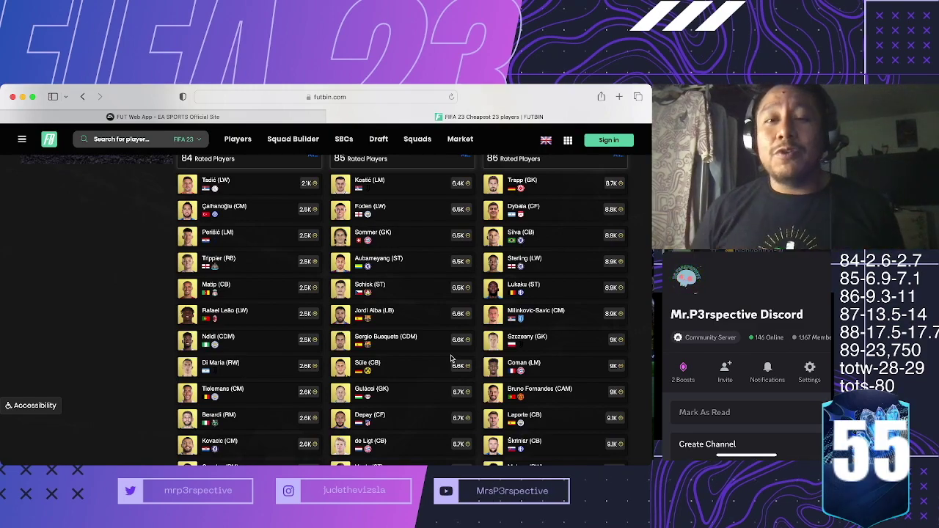
{"action": "scroll", "coordinate": [543, 334], "scroll_direction": "up", "scroll_amount": 1}
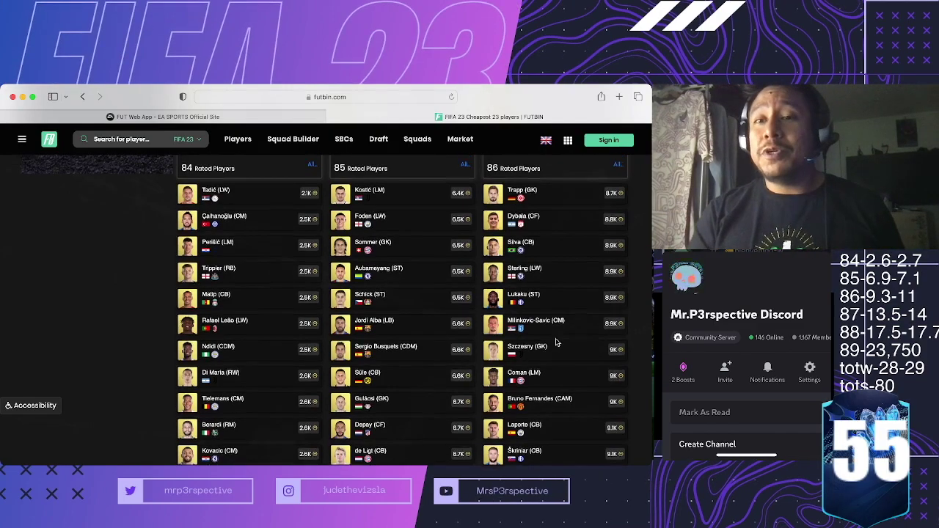
{"action": "scroll", "coordinate": [555, 342], "scroll_direction": "down", "scroll_amount": 2}
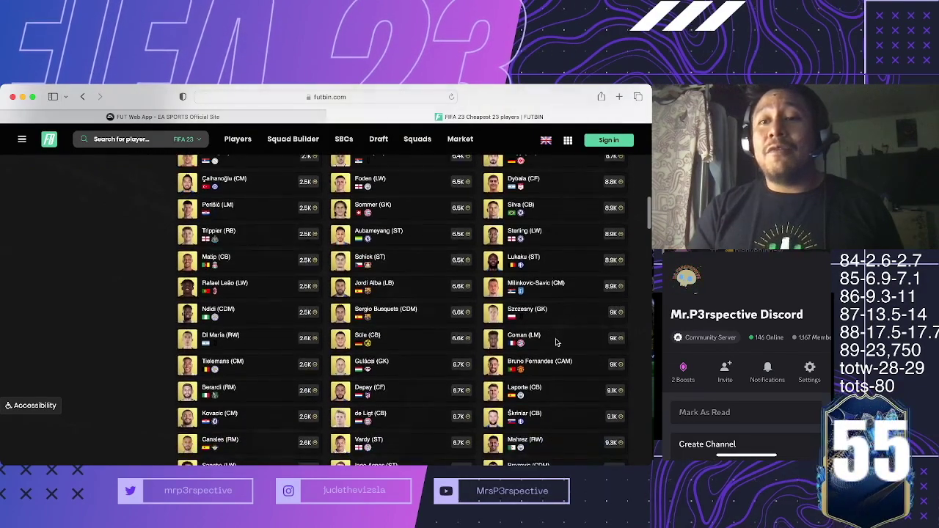
{"action": "scroll", "coordinate": [556, 342], "scroll_direction": "down", "scroll_amount": 2}
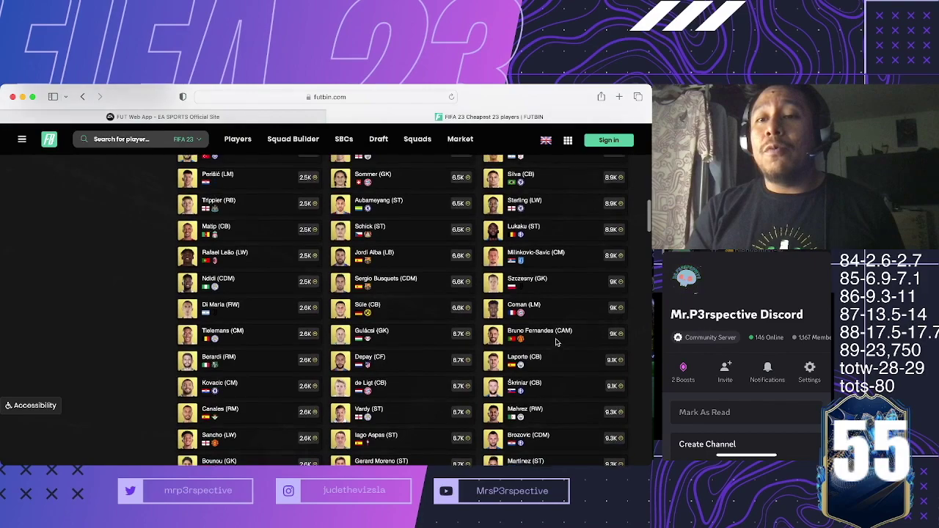
{"action": "scroll", "coordinate": [555, 342], "scroll_direction": "down", "scroll_amount": 1}
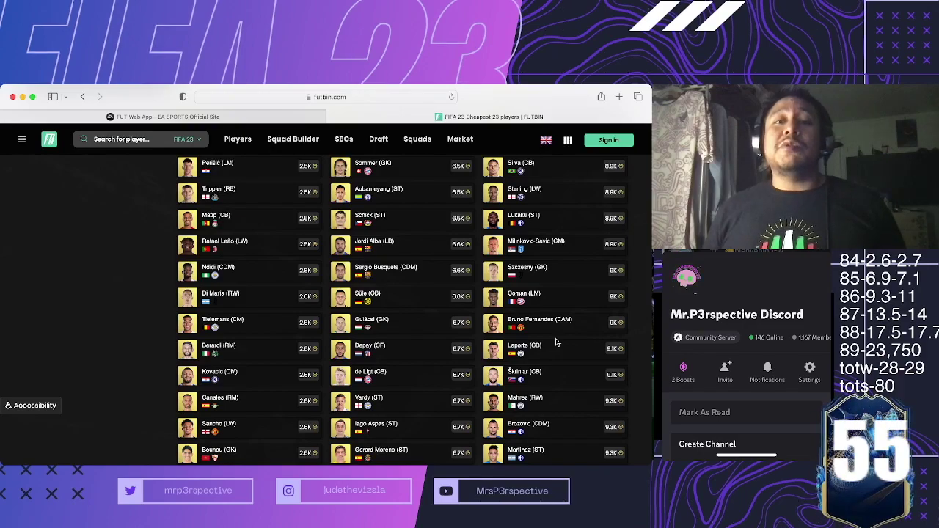
{"action": "scroll", "coordinate": [556, 342], "scroll_direction": "up", "scroll_amount": 3}
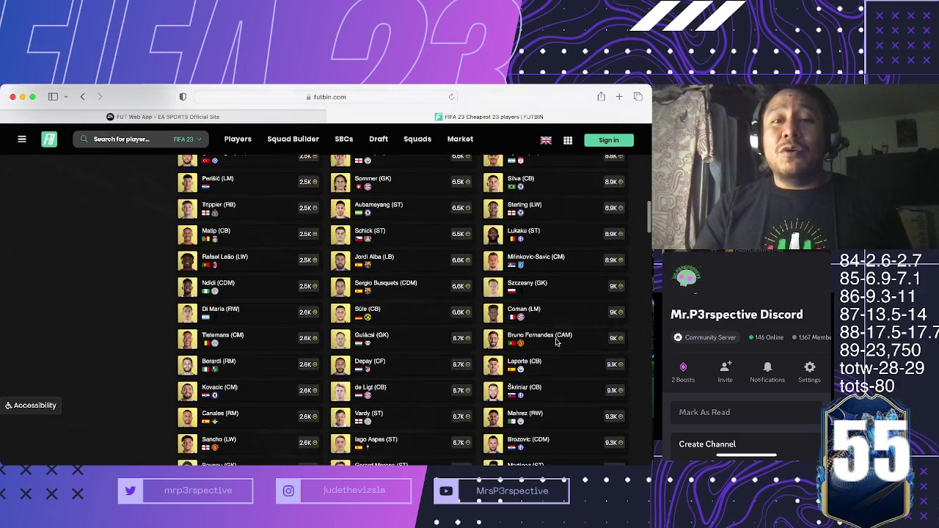
{"action": "scroll", "coordinate": [556, 342], "scroll_direction": "down", "scroll_amount": 5}
{"action": "scroll", "coordinate": [555, 342], "scroll_direction": "down", "scroll_amount": 5}
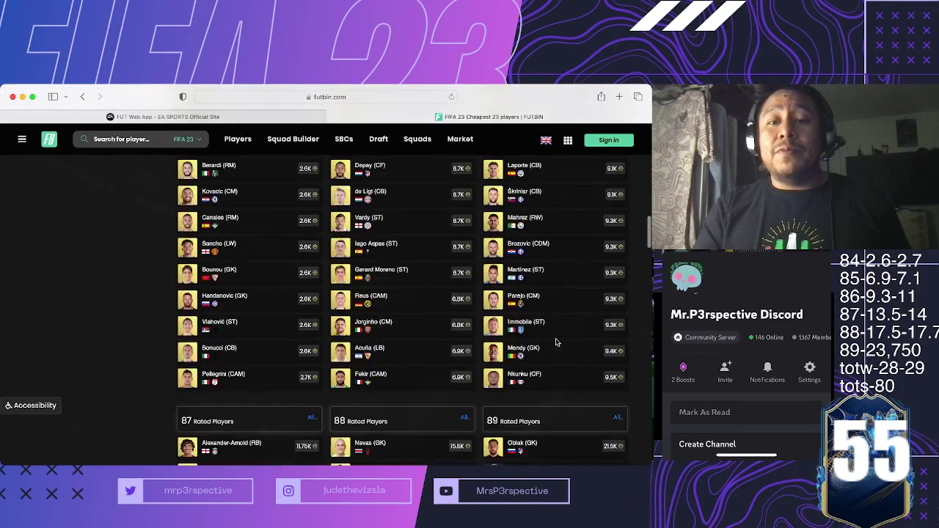
{"action": "scroll", "coordinate": [556, 342], "scroll_direction": "up", "scroll_amount": 1}
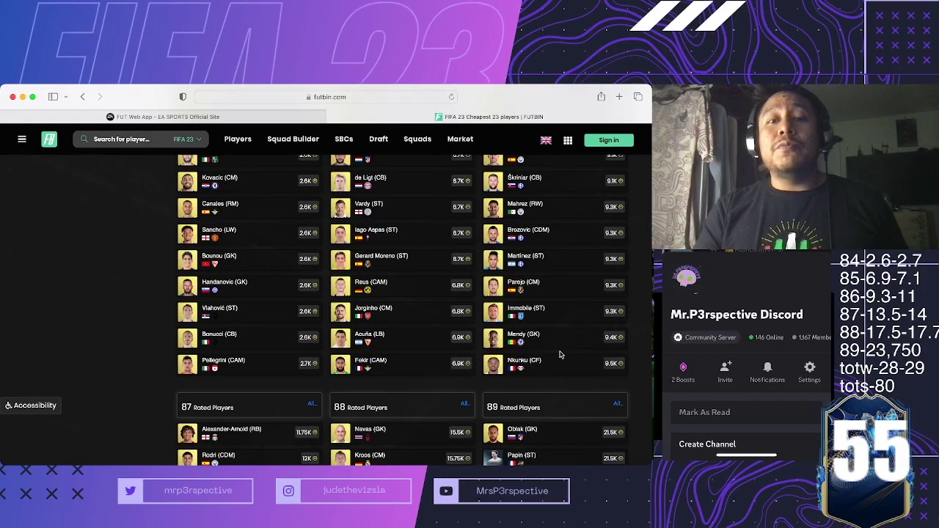
{"action": "scroll", "coordinate": [562, 350], "scroll_direction": "up", "scroll_amount": 2}
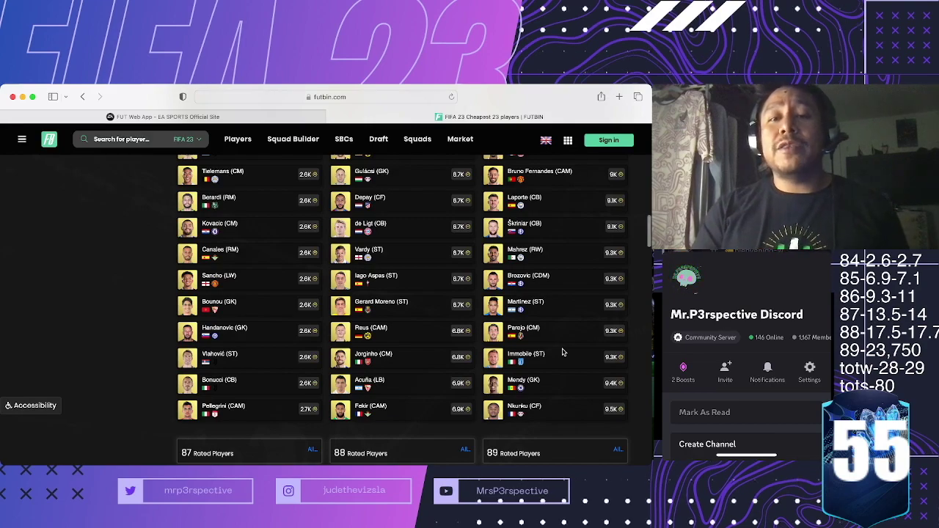
{"action": "scroll", "coordinate": [563, 353], "scroll_direction": "down", "scroll_amount": 3}
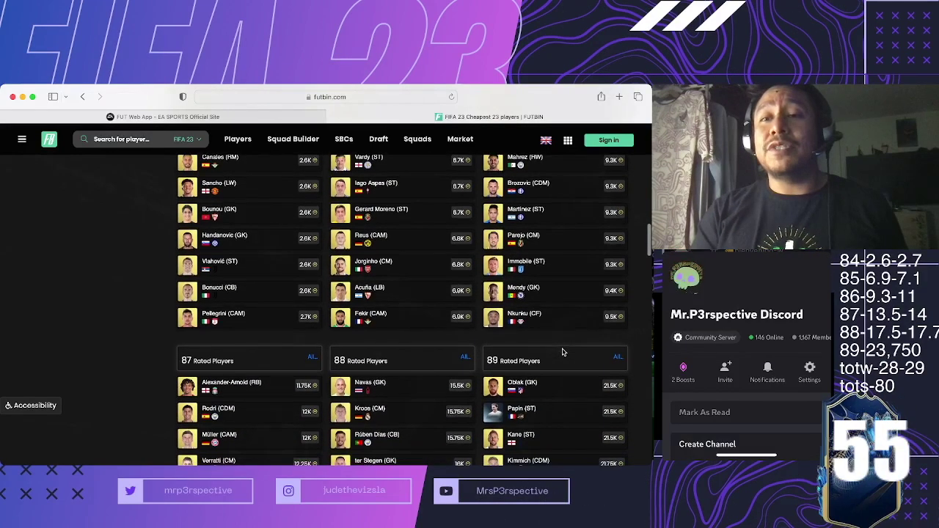
{"action": "scroll", "coordinate": [563, 353], "scroll_direction": "down", "scroll_amount": 1}
{"action": "scroll", "coordinate": [563, 353], "scroll_direction": "down", "scroll_amount": 3}
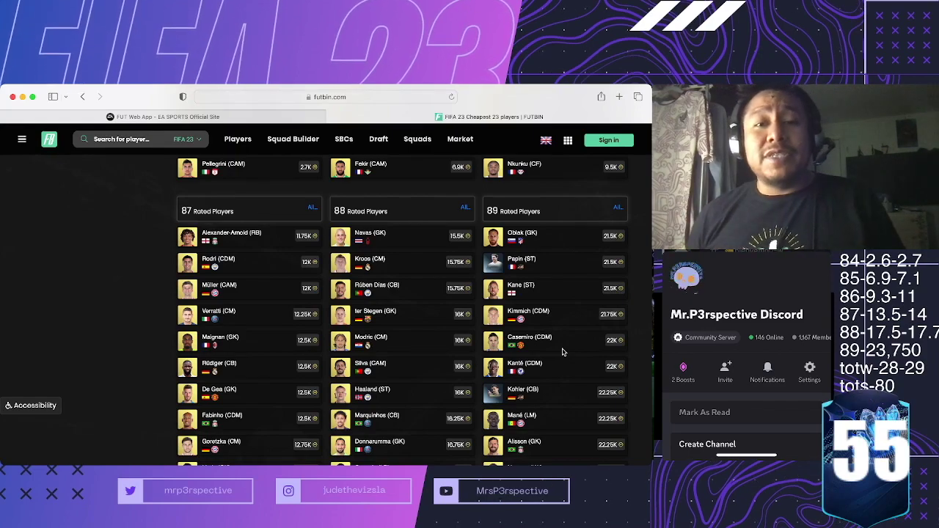
{"action": "scroll", "coordinate": [563, 352], "scroll_direction": "down", "scroll_amount": 2}
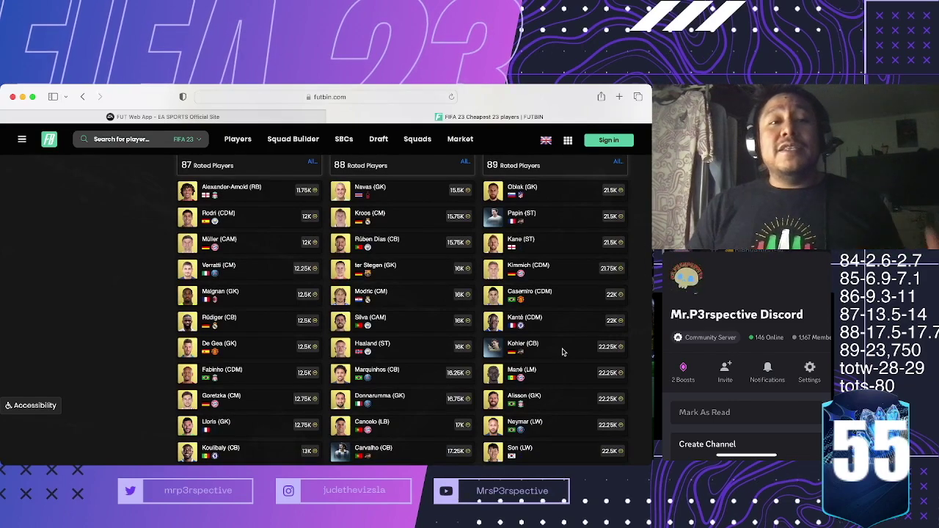
Review the 87–89 rated lists led by Alexander-Arnold, Navas and Oblak, then go to the FUT Web App SBC favourites.
{"action": "left_click", "coordinate": [286, 119]}
{"action": "scroll", "coordinate": [299, 287], "scroll_direction": "up", "scroll_amount": 1}
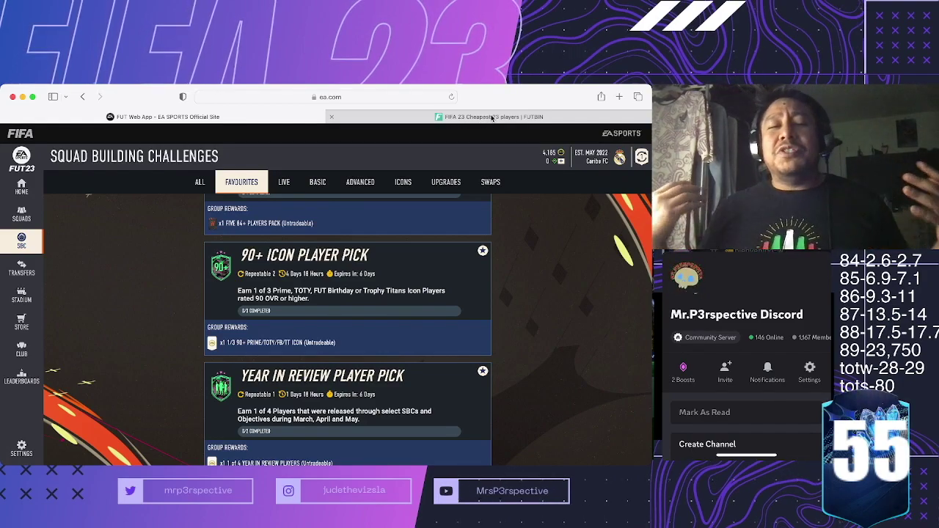
{"action": "left_click", "coordinate": [492, 118]}
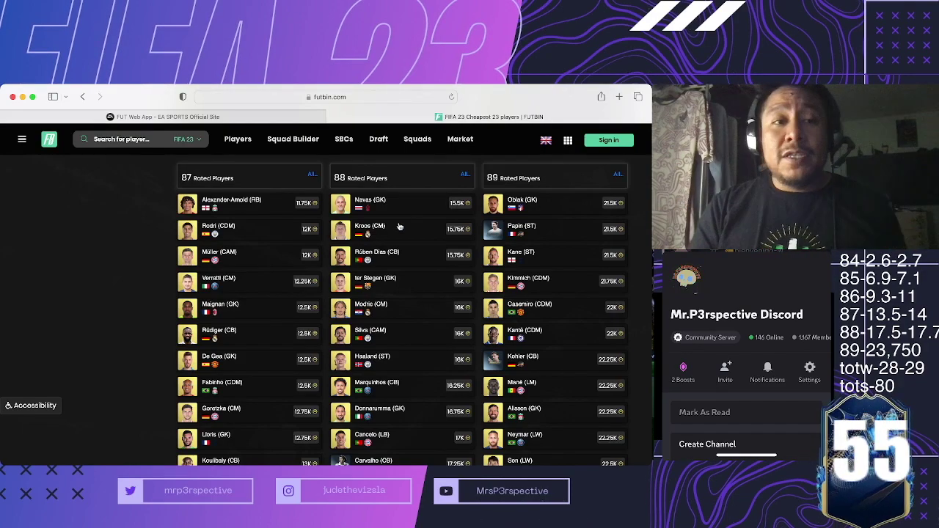
{"action": "scroll", "coordinate": [245, 300], "scroll_direction": "up", "scroll_amount": 3}
{"action": "scroll", "coordinate": [245, 299], "scroll_direction": "up", "scroll_amount": 2}
{"action": "scroll", "coordinate": [244, 299], "scroll_direction": "up", "scroll_amount": 1}
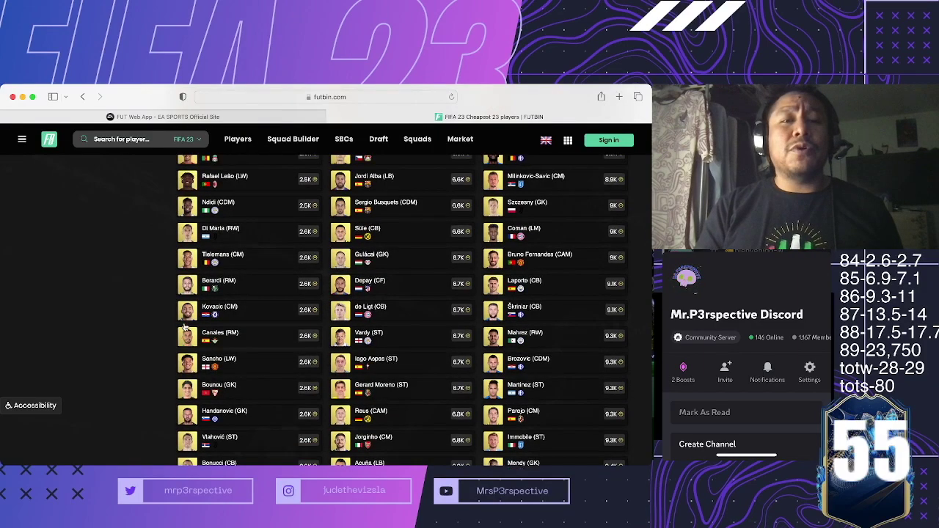
Bring back the 84–86 rated rows like Rafael Leão and Jordi Alba, then reload FUTBIN.
{"action": "key", "text": "super+r"}
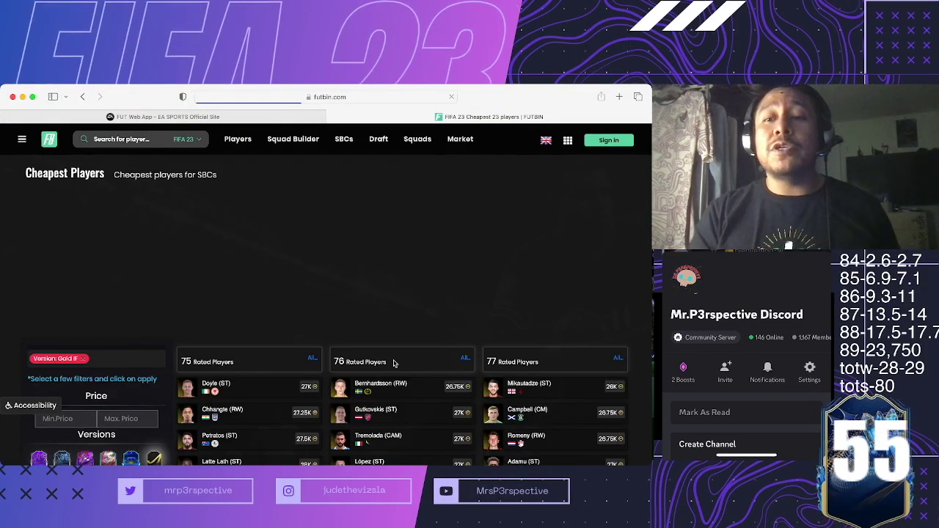
{"action": "scroll", "coordinate": [394, 363], "scroll_direction": "down", "scroll_amount": 2}
{"action": "scroll", "coordinate": [393, 363], "scroll_direction": "down", "scroll_amount": 2}
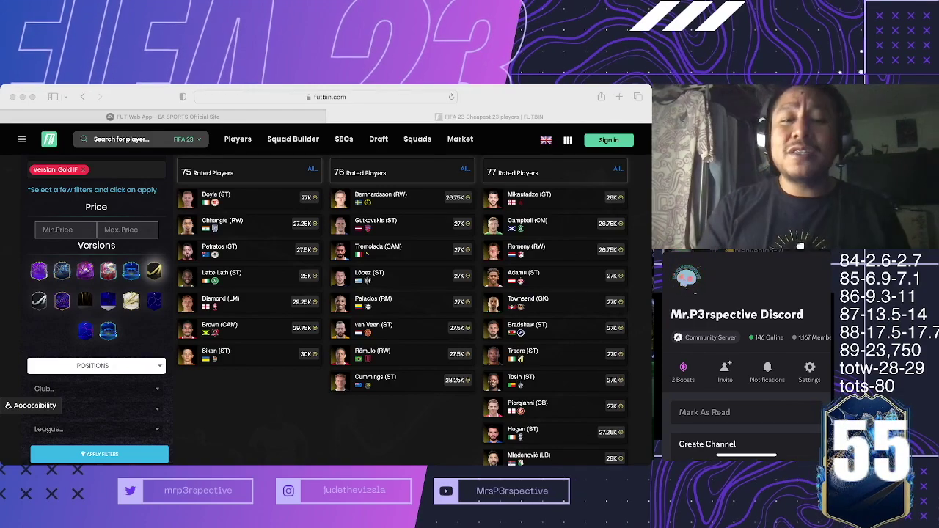
Browse Gold IF 75–80 rated players, priced around 26.75K–30K coins.
{"action": "key", "text": "super+Tab"}
{"action": "scroll", "coordinate": [301, 350], "scroll_direction": "down", "scroll_amount": 1}
{"action": "scroll", "coordinate": [301, 350], "scroll_direction": "up", "scroll_amount": 1}
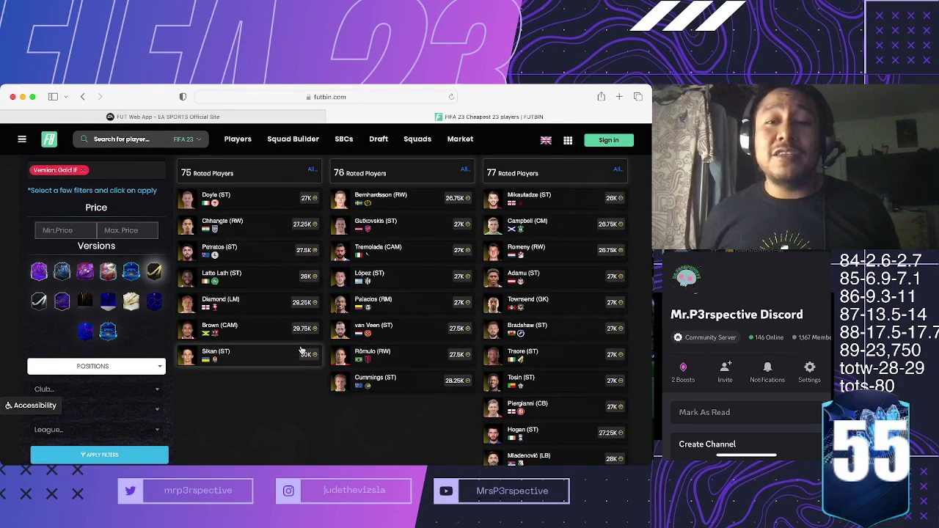
{"action": "scroll", "coordinate": [299, 345], "scroll_direction": "down", "scroll_amount": 5}
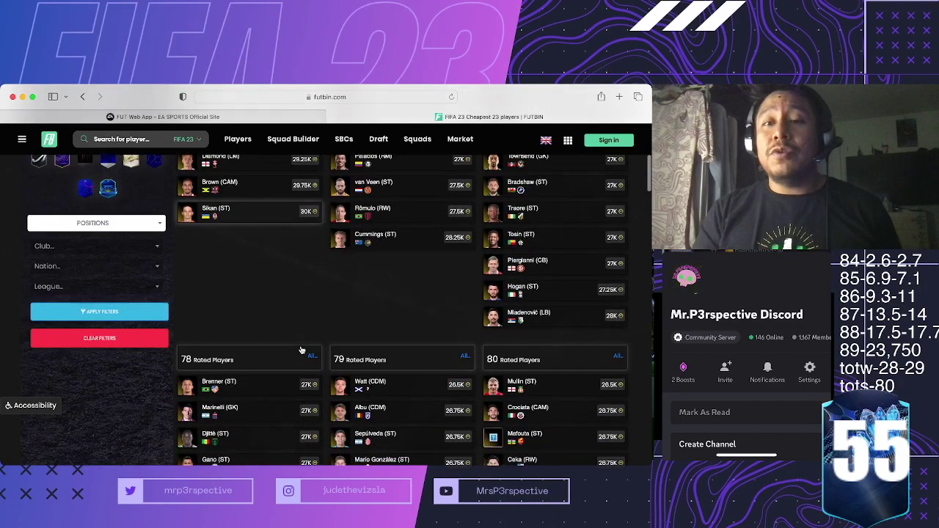
{"action": "scroll", "coordinate": [295, 331], "scroll_direction": "down", "scroll_amount": 1}
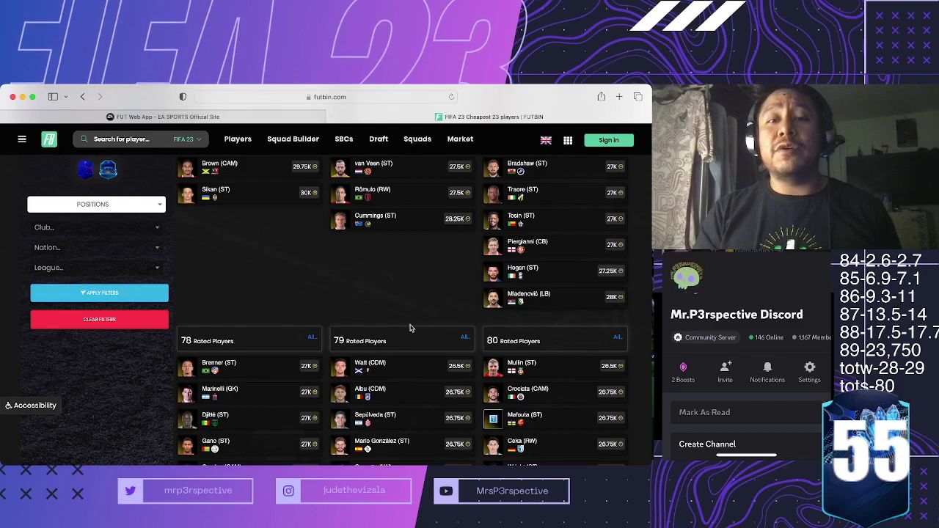
{"action": "scroll", "coordinate": [411, 325], "scroll_direction": "down", "scroll_amount": 3}
{"action": "scroll", "coordinate": [414, 325], "scroll_direction": "down", "scroll_amount": 1}
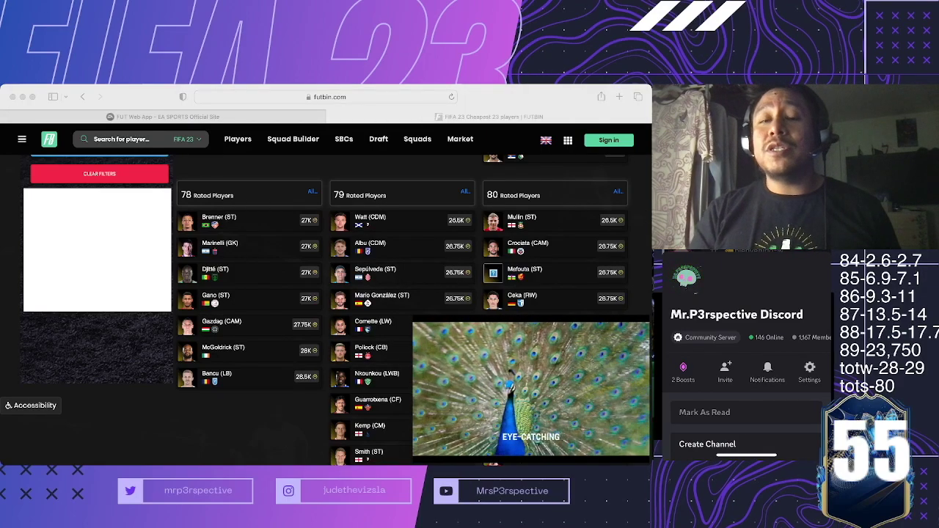
Check FGS Playoffs Upgrade requirements (84 rating, two 85s, one TOTW/TOTS), then return to Favourites.
{"action": "left_click", "coordinate": [187, 116]}
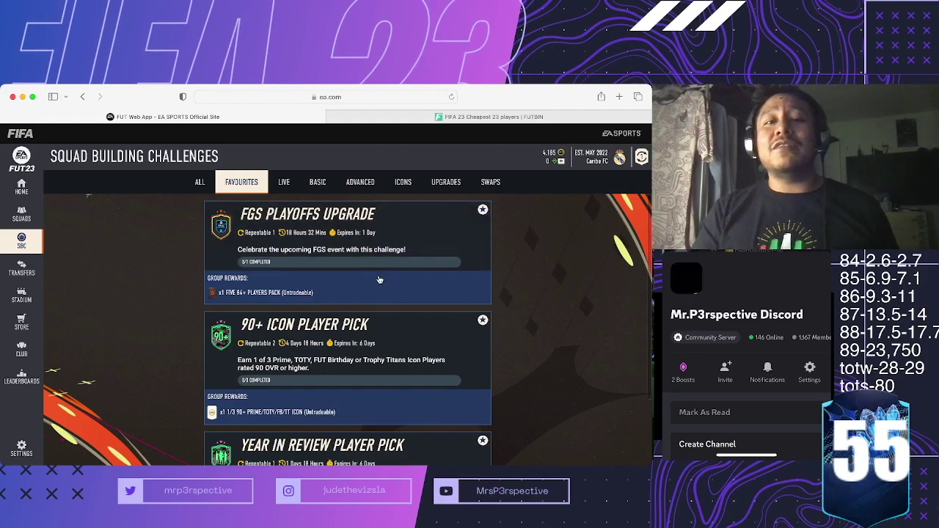
{"action": "left_click", "coordinate": [380, 280]}
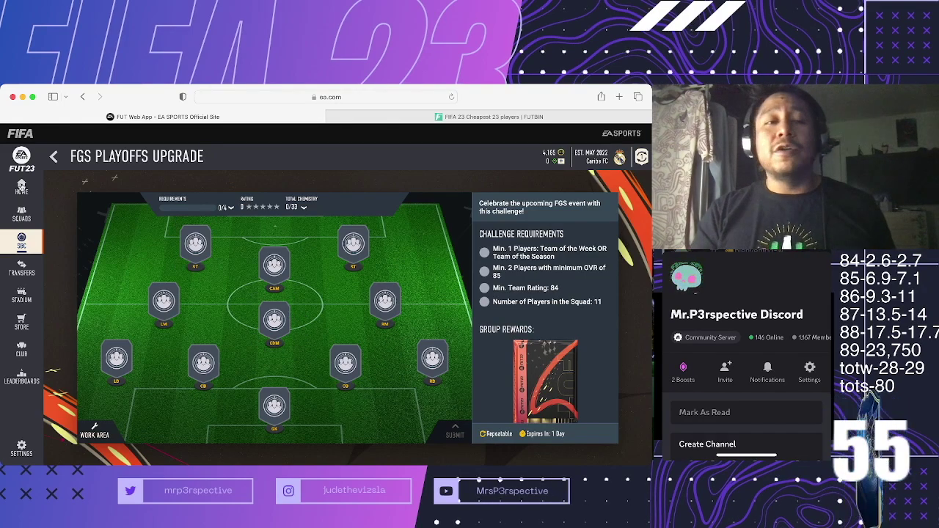
{"action": "left_click", "coordinate": [53, 157]}
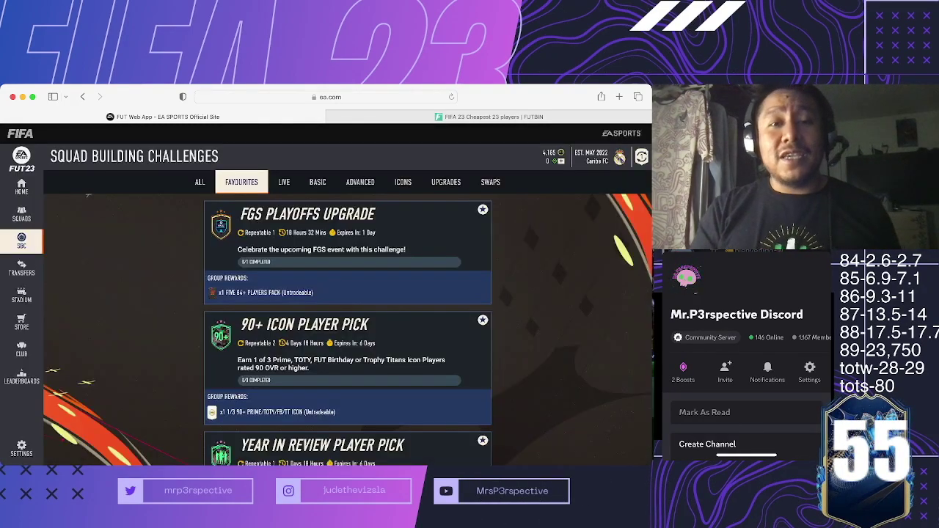